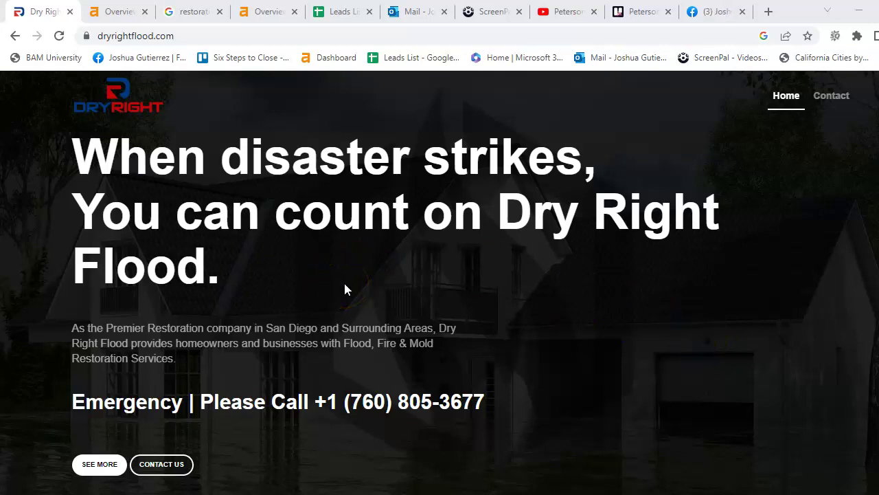
Review the Dry Right Flood homepage from the headline and emergency phone line down to the services and contact sections
scroll(345, 289, down, 6)
scroll(346, 288, up, 6)
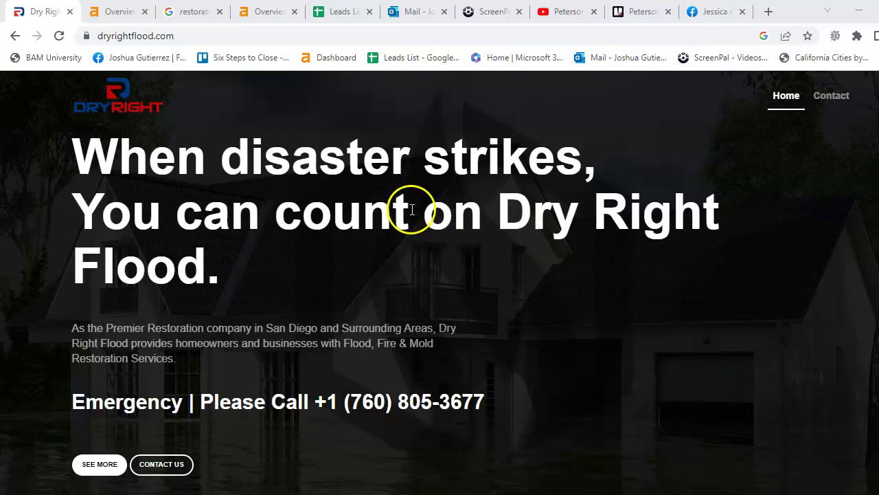
scroll(428, 269, down, 1)
scroll(452, 272, up, 1)
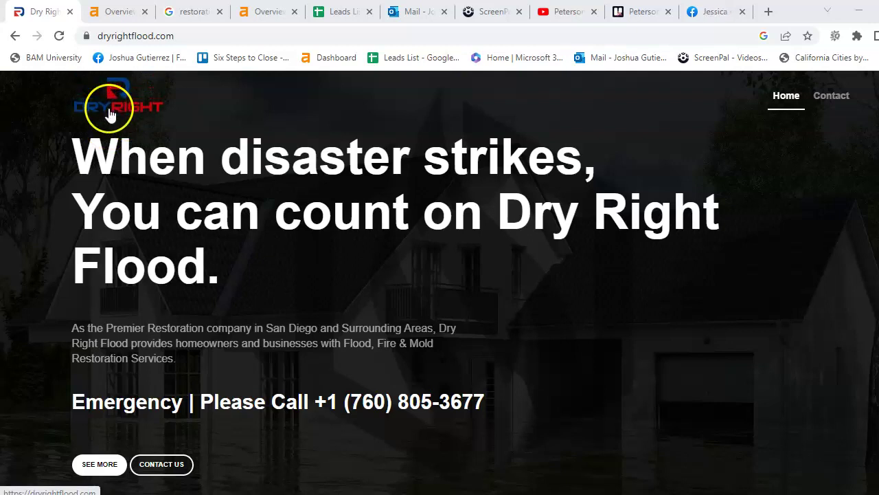
scroll(158, 186, down, 3)
scroll(235, 207, down, 15)
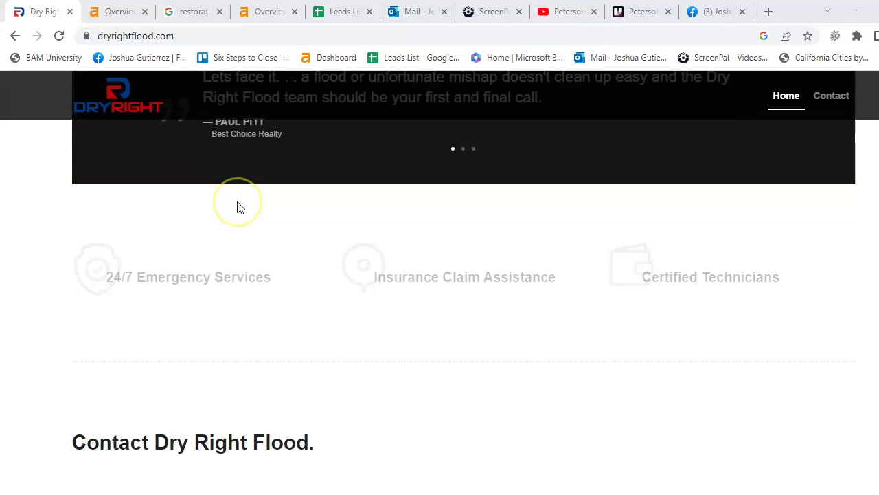
scroll(298, 240, up, 15)
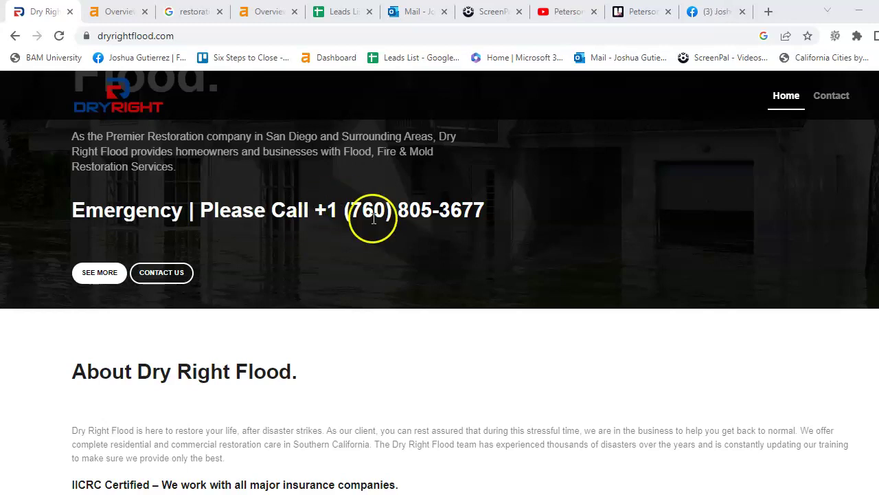
scroll(373, 226, down, 4)
scroll(367, 248, down, 11)
scroll(367, 248, up, 8)
scroll(366, 248, up, 7)
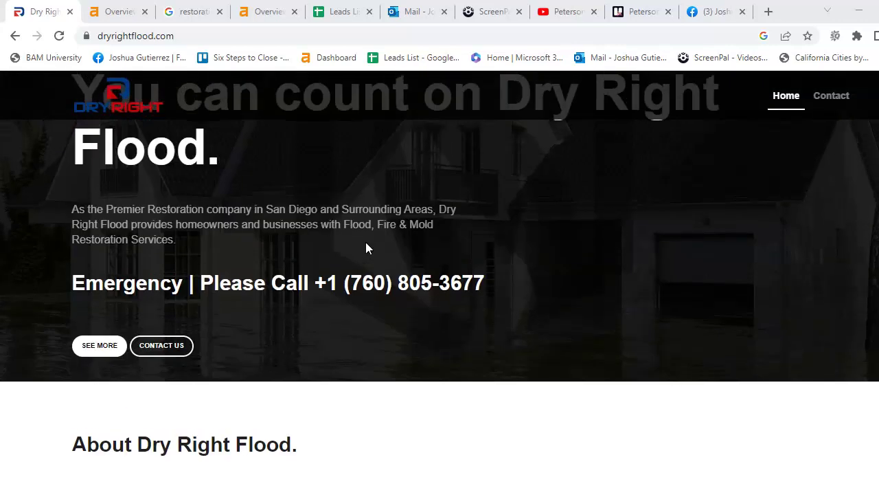
scroll(366, 248, down, 3)
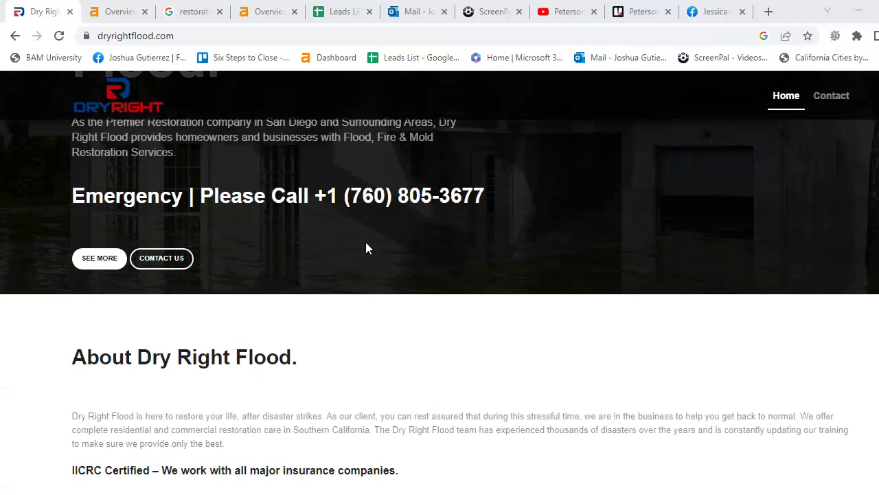
Examine the Google results for "restoration san diego ca", including the sponsored businesses, map listings and top organic sites
click(208, 12)
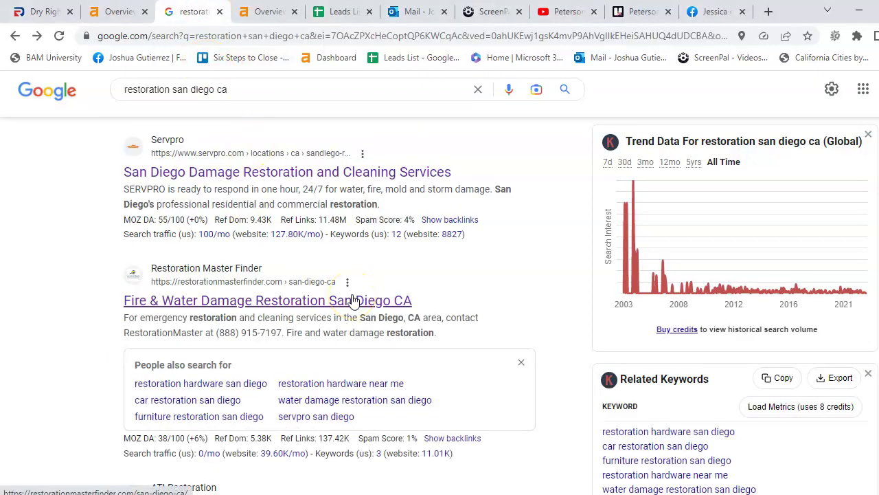
scroll(225, 291, up, 3)
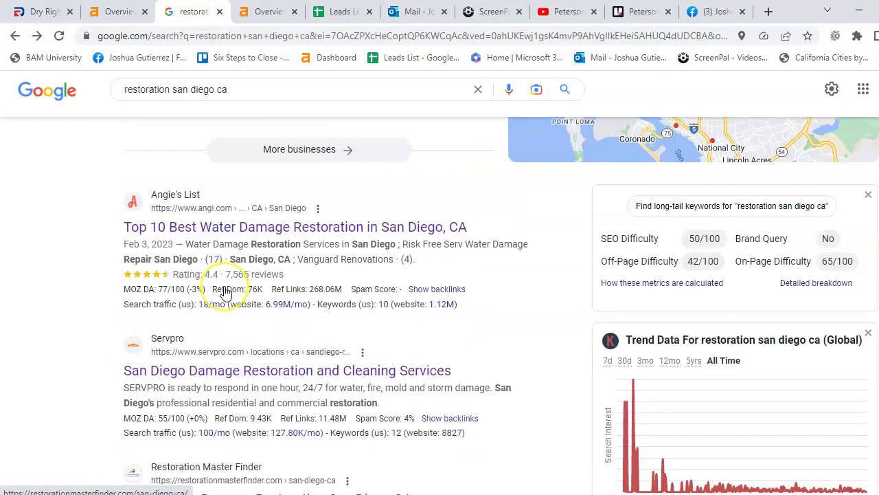
scroll(225, 291, up, 5)
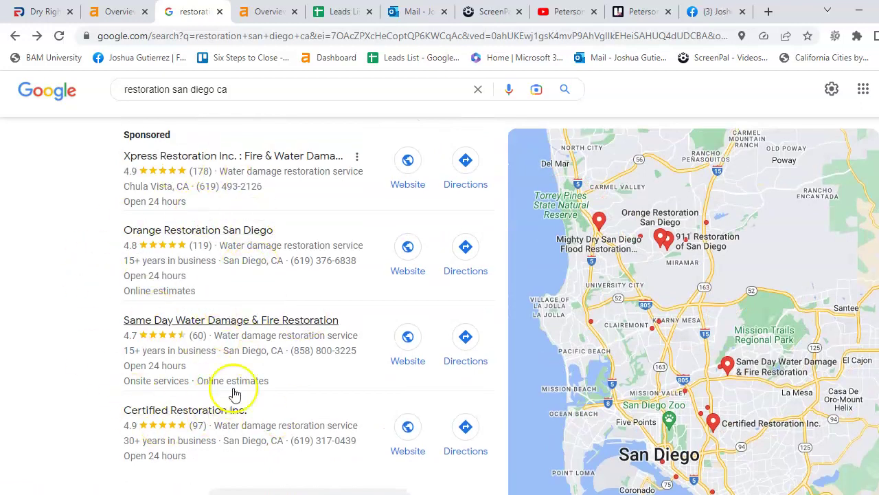
scroll(231, 392, down, 7)
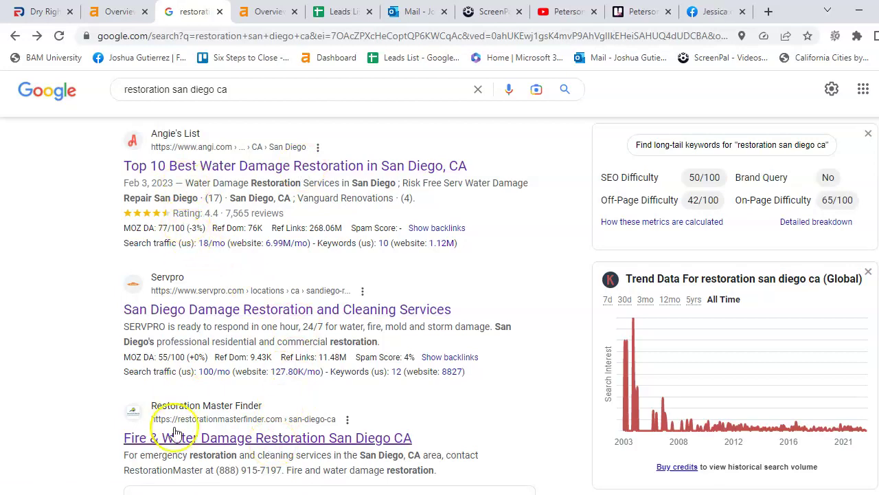
scroll(182, 421, up, 1)
scroll(182, 421, up, 5)
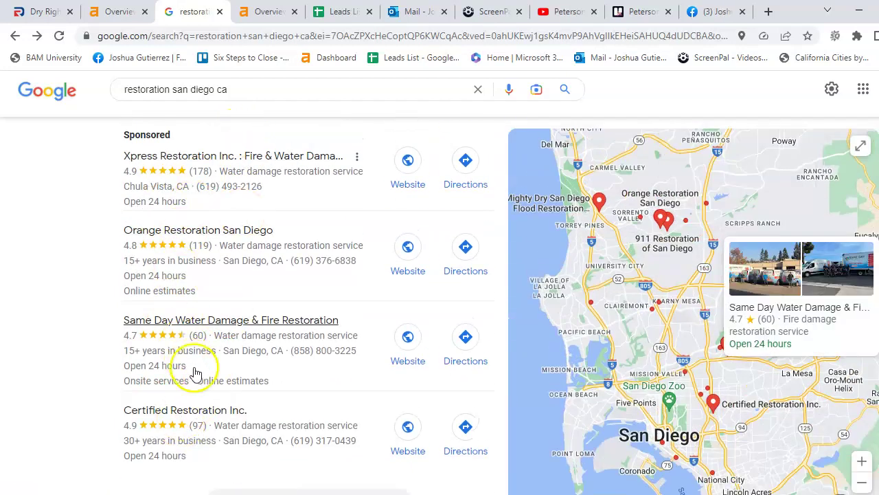
scroll(187, 423, down, 4)
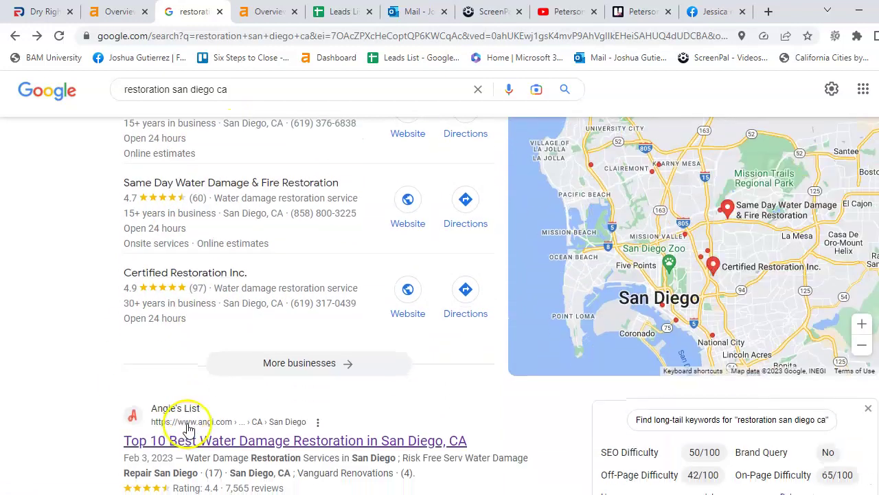
scroll(189, 426, down, 3)
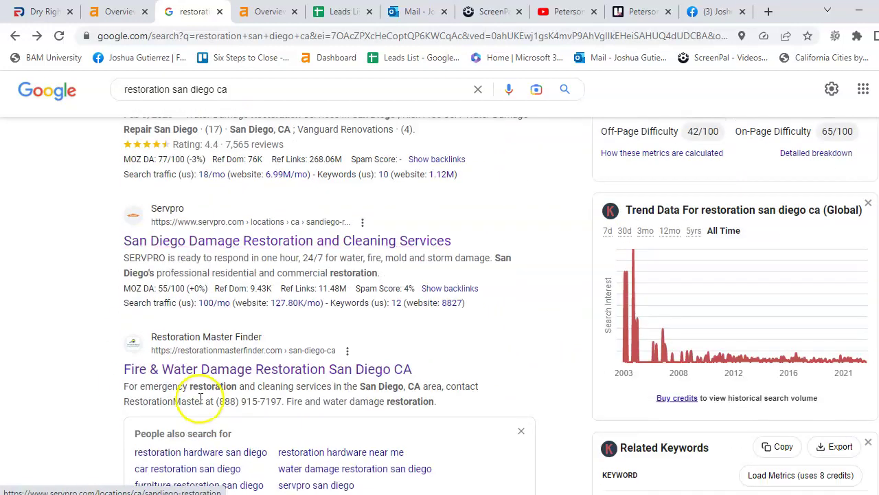
Open the Restoration Master Finder result for San Diego and review its service descriptions, location links and footer
click(215, 370)
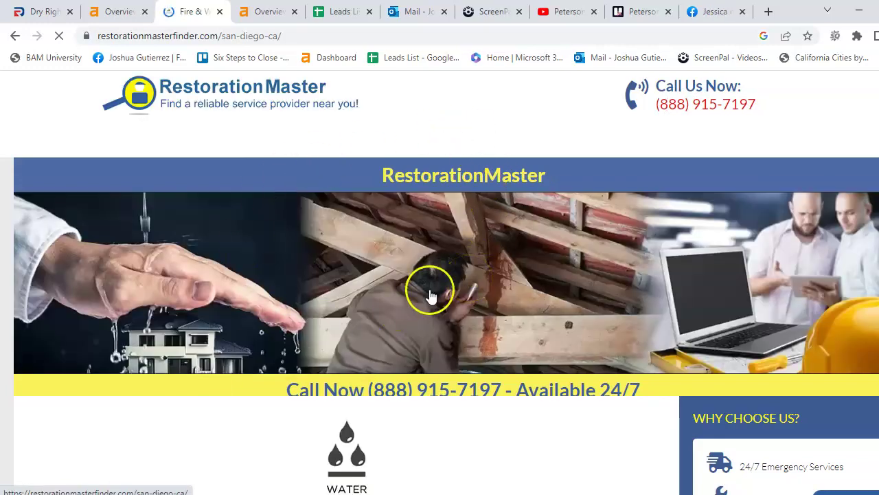
scroll(430, 295, down, 3)
scroll(431, 296, down, 12)
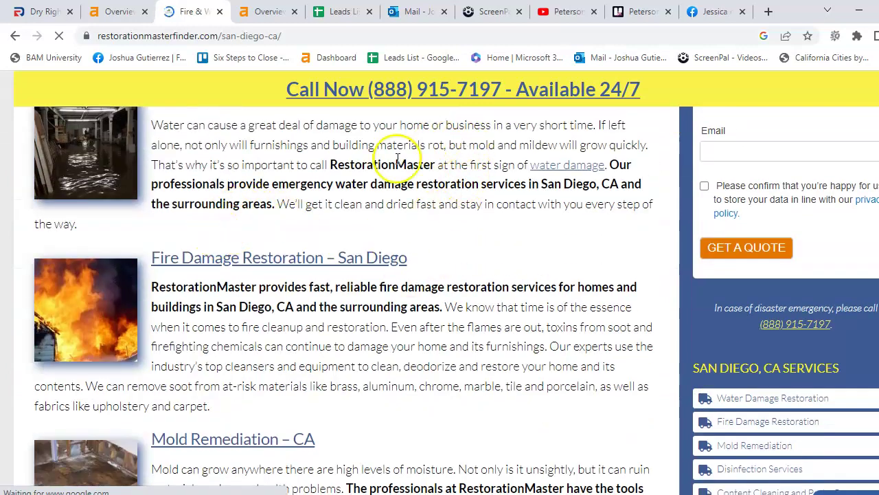
scroll(543, 195, down, 4)
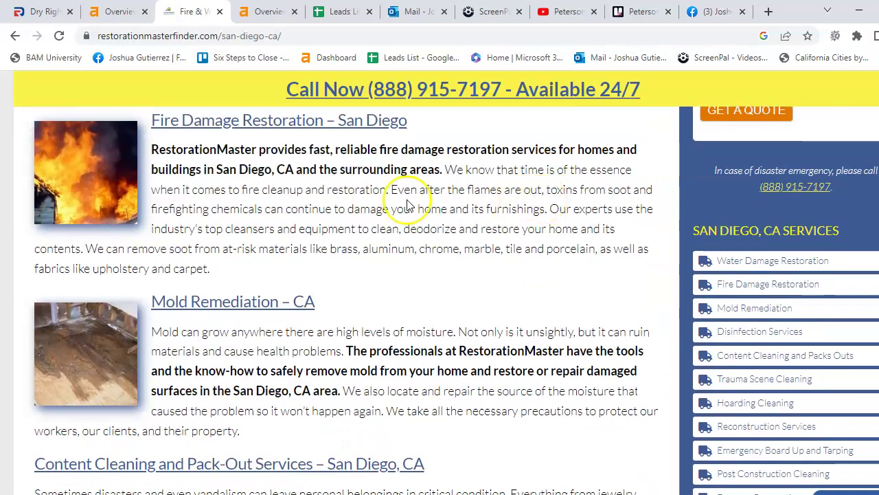
scroll(436, 234, down, 10)
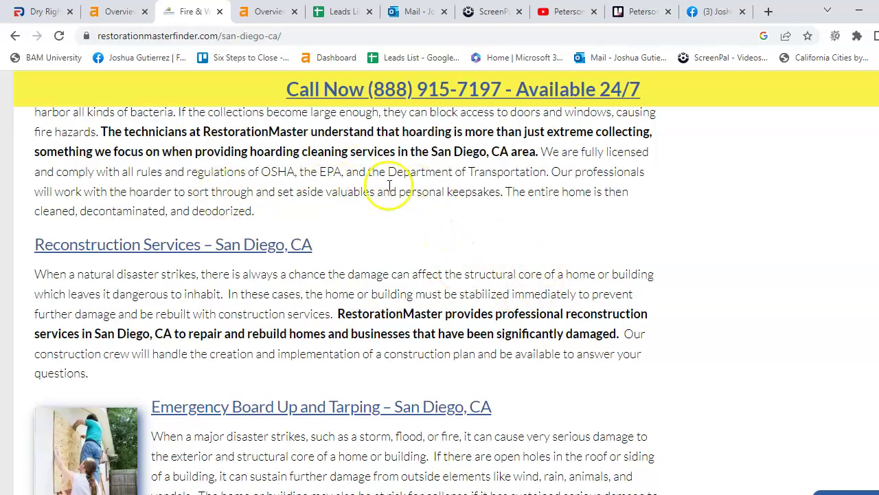
scroll(496, 296, down, 2)
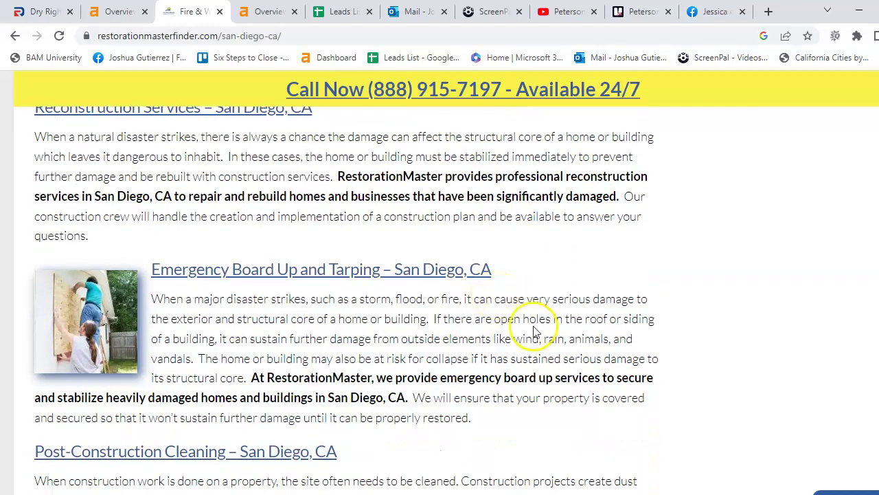
scroll(534, 330, down, 14)
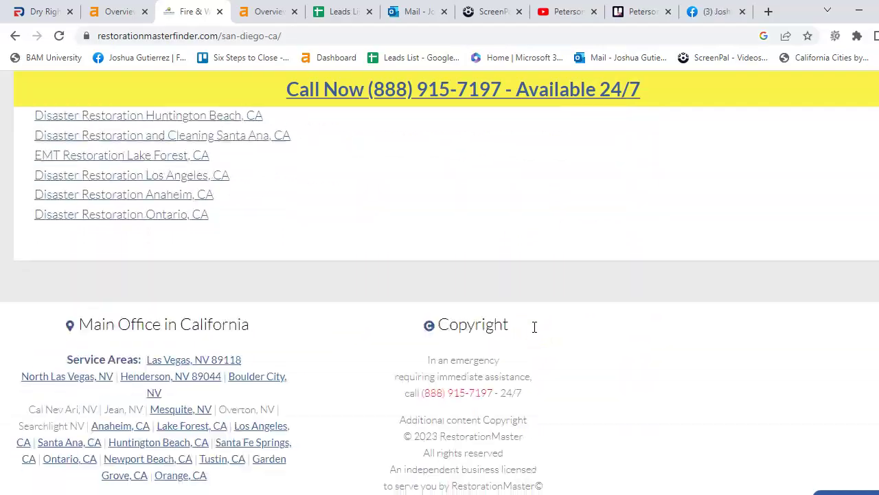
scroll(535, 327, down, 5)
scroll(534, 329, up, 10)
scroll(534, 328, up, 15)
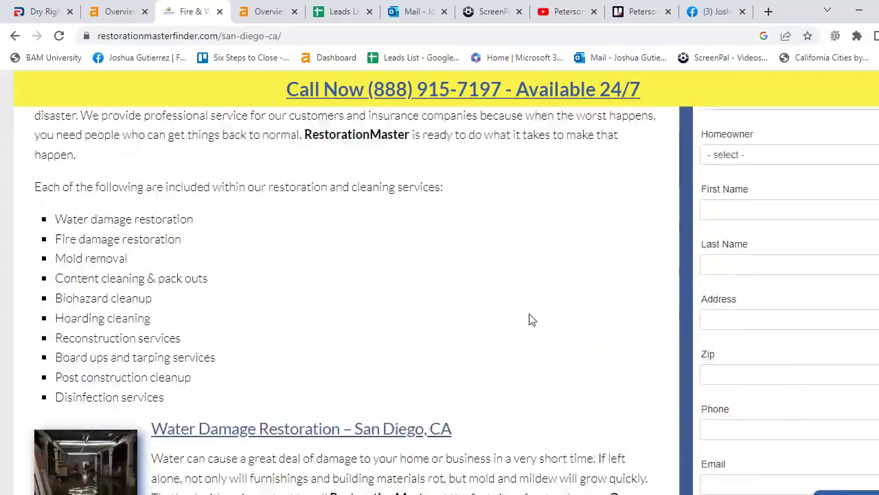
scroll(532, 319, up, 10)
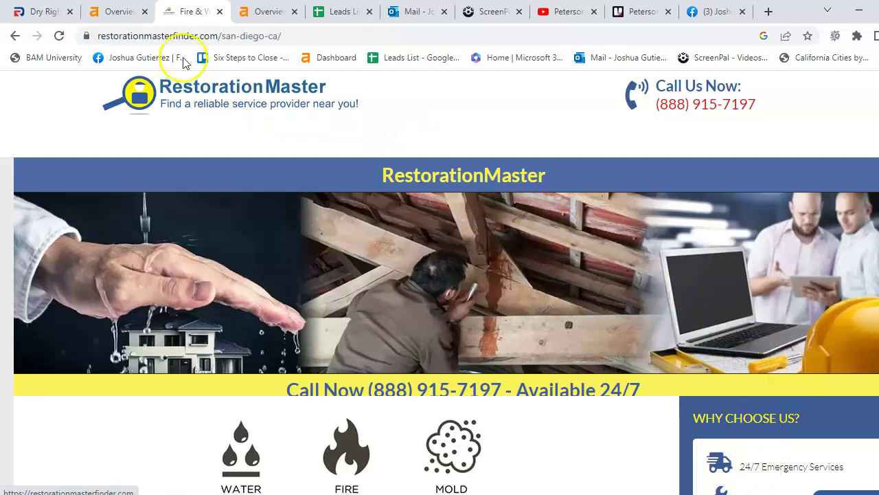
Copy the Dry Right Flood site's address and analyze dryrightflood.com in Ahrefs Site Explorer
click(115, 11)
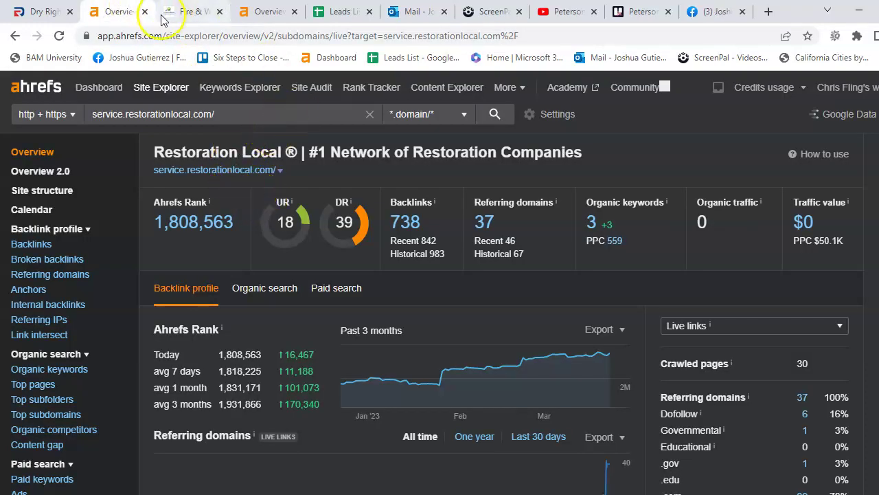
click(45, 13)
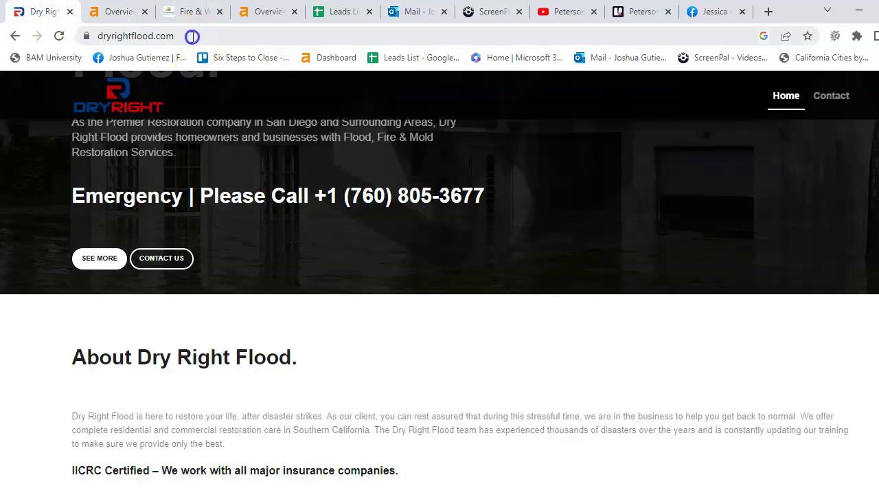
click(100, 36)
right_click(122, 36)
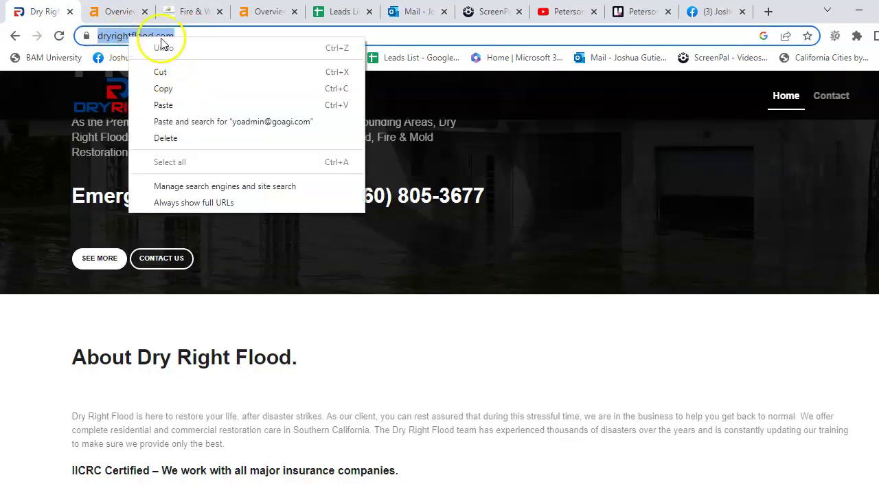
click(164, 89)
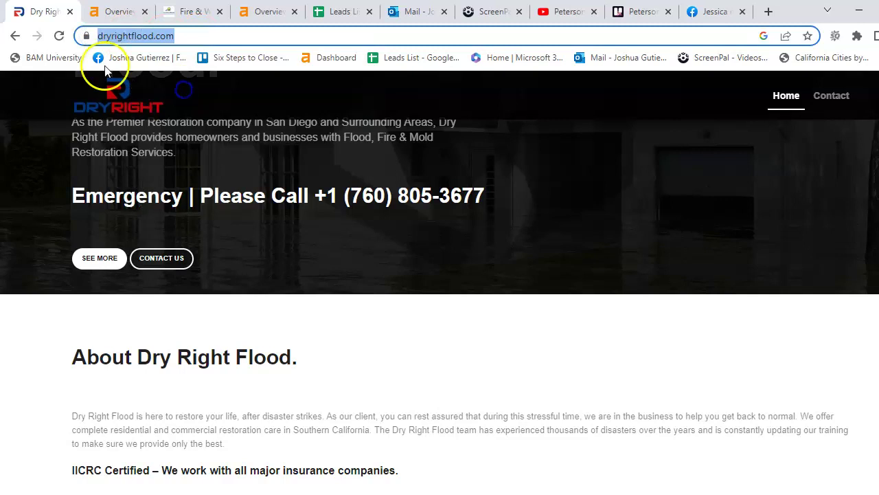
click(117, 12)
drag(224, 114, 93, 114)
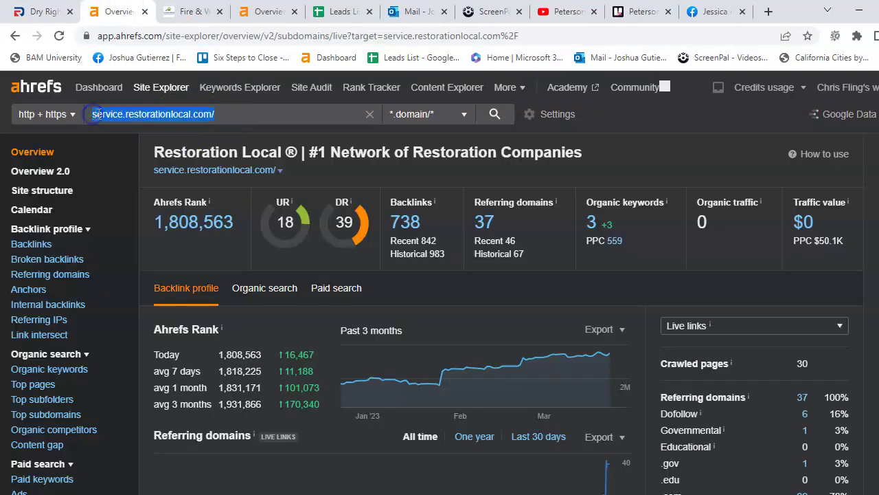
right_click(99, 114)
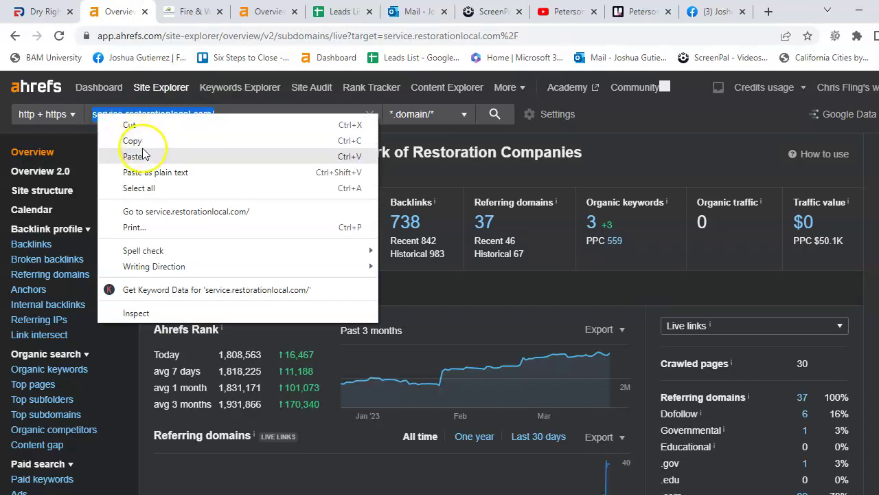
click(142, 143)
key(ctrl+v)
click(494, 114)
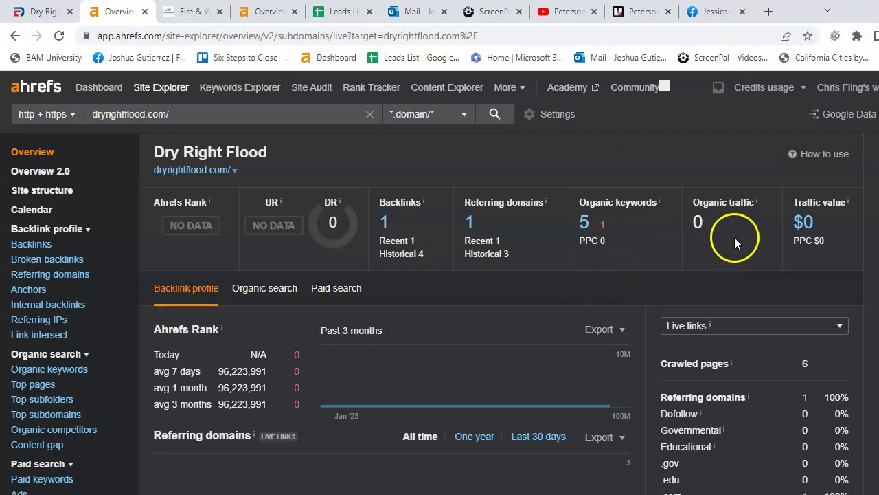
Open the organic keywords report for restorationmasterfinder.com in Ahrefs and examine its keywords, volumes and positions
click(269, 12)
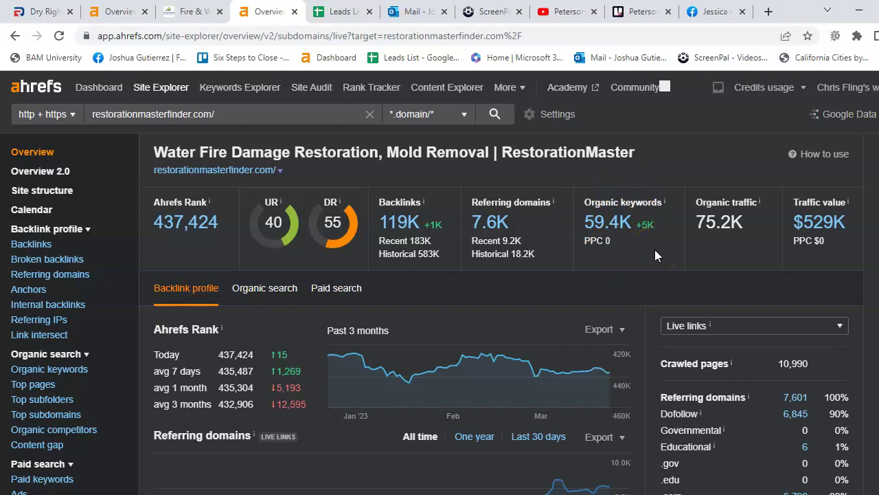
click(602, 225)
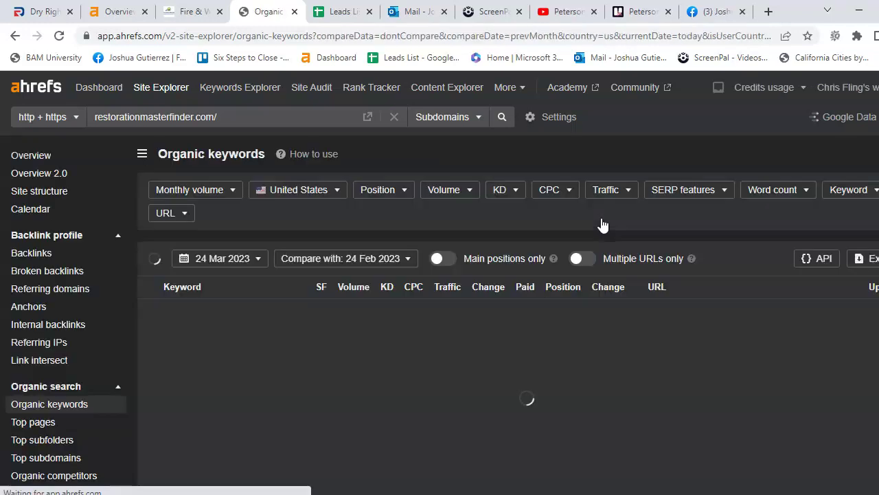
click(516, 170)
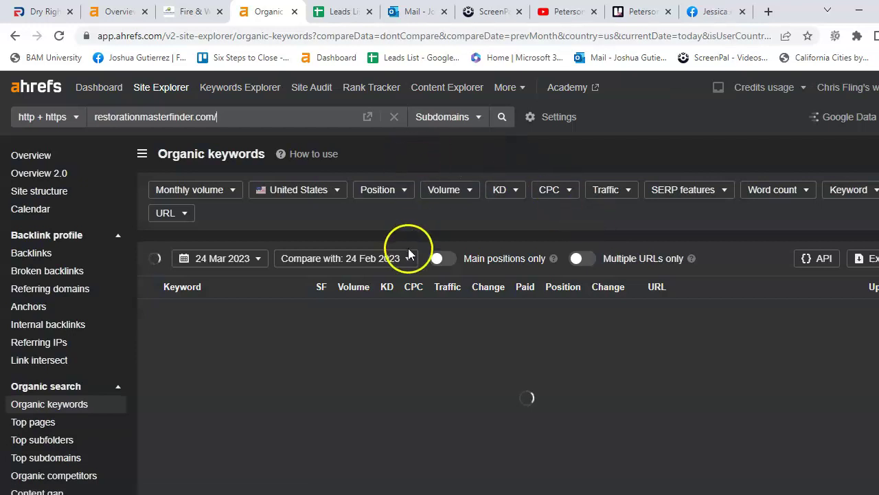
scroll(188, 323, down, 1)
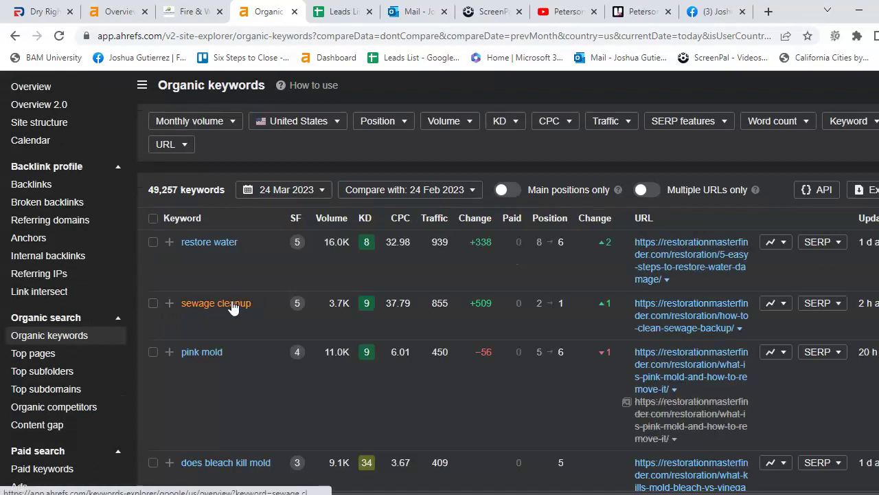
click(235, 316)
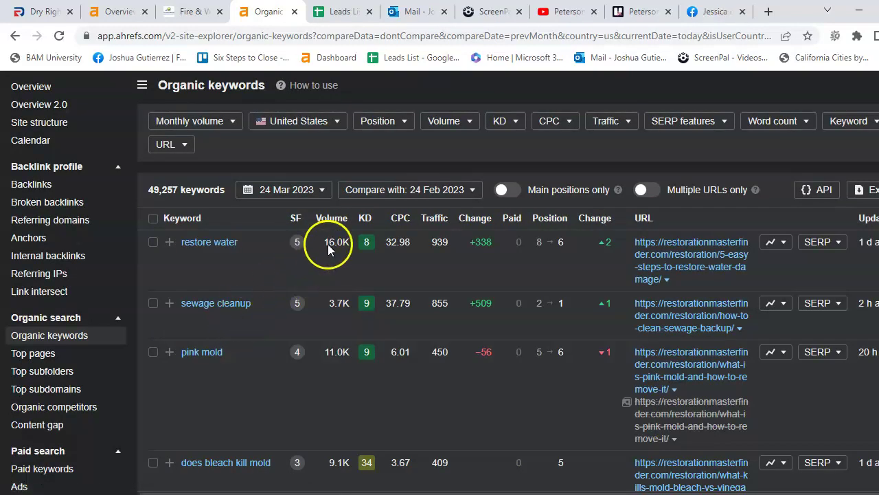
scroll(371, 316, down, 3)
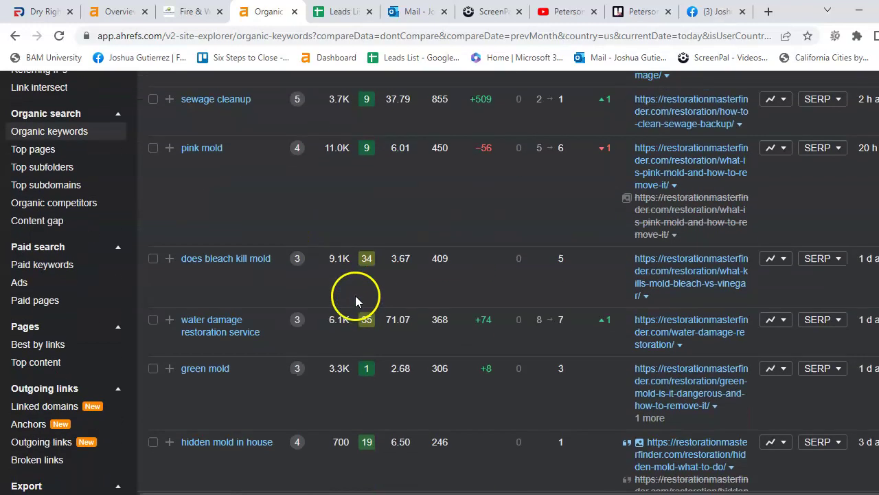
scroll(330, 296, down, 1)
scroll(244, 326, down, 1)
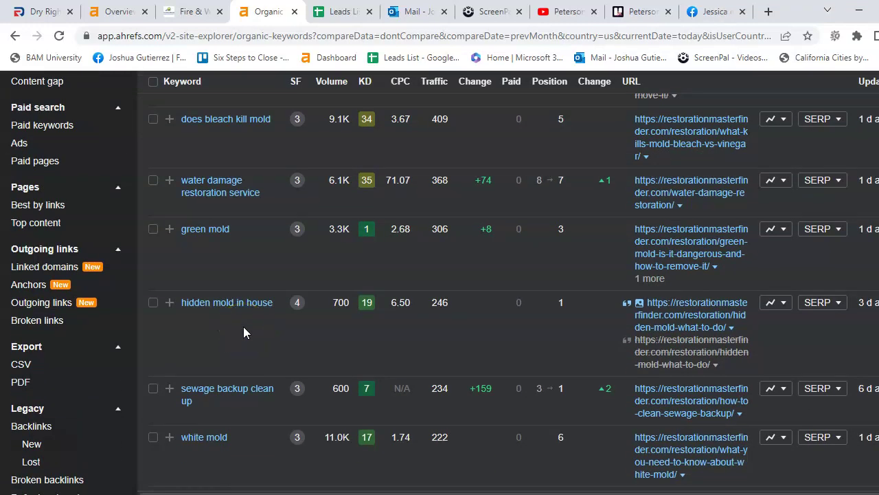
Go back from the Restoration Master Finder San Diego page to the Google results for "restoration san diego ca"
scroll(206, 387, up, 6)
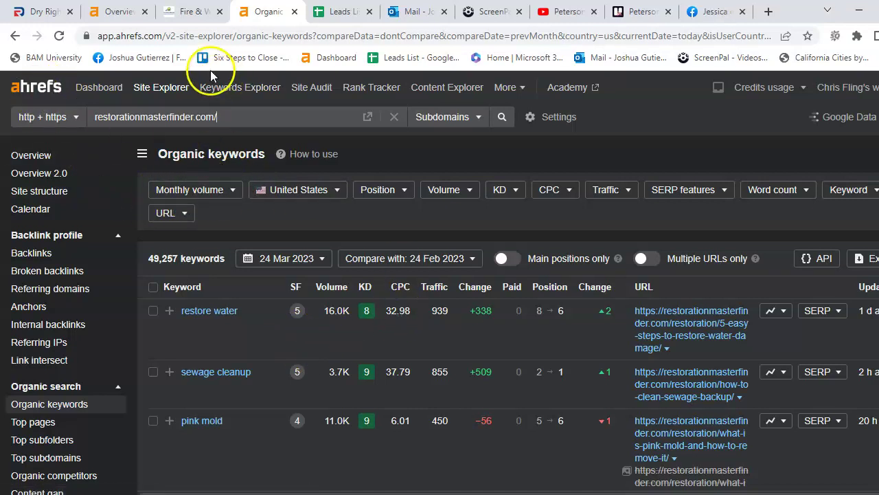
click(196, 12)
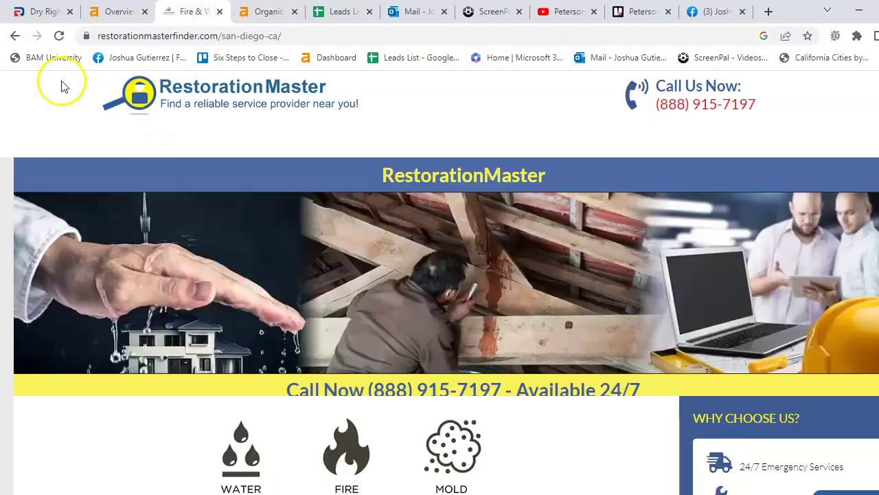
click(16, 37)
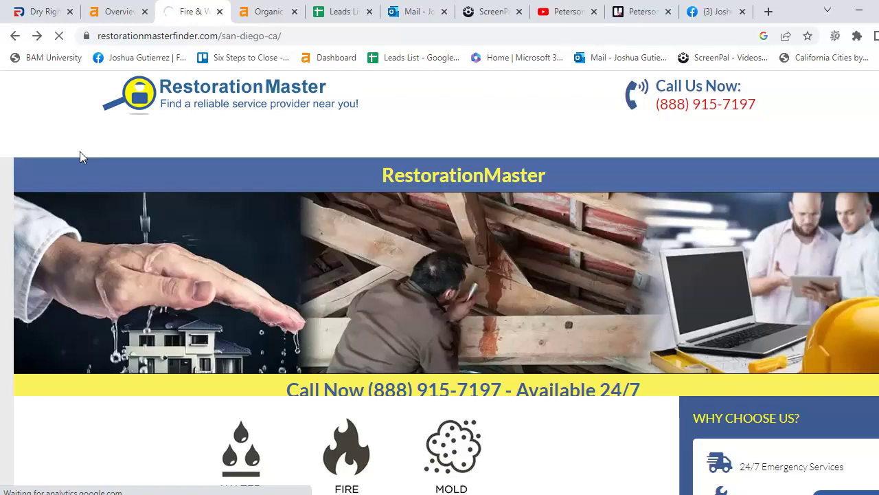
key(alt+Left)
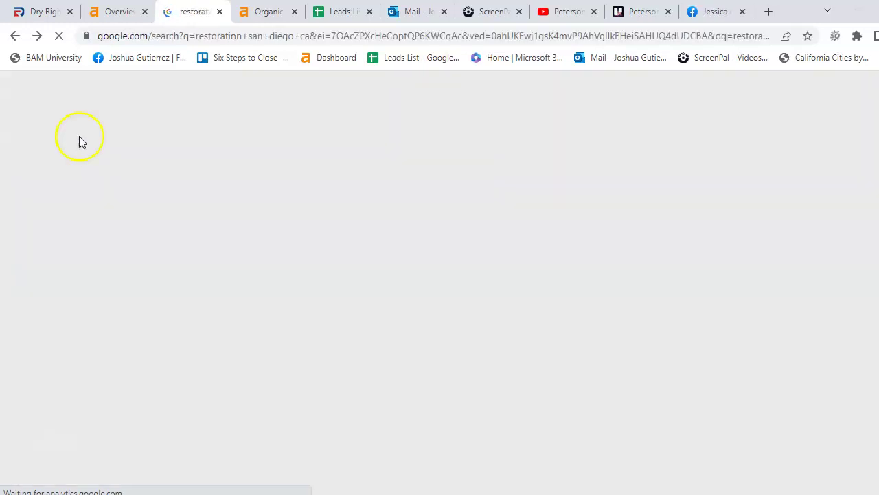
Re-examine the sponsored and map business listings alongside the organic results from Angie's List, Servpro and Restoration Master Finder
scroll(240, 313, down, 4)
scroll(234, 297, up, 13)
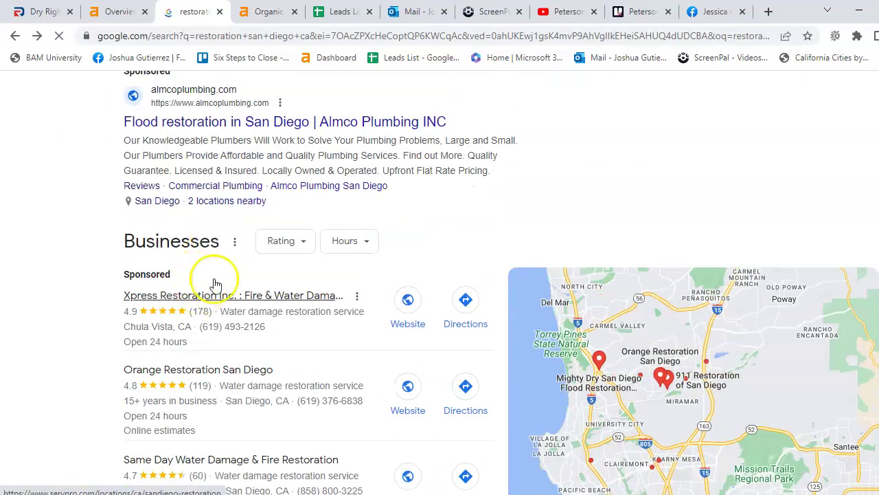
scroll(123, 357, down, 3)
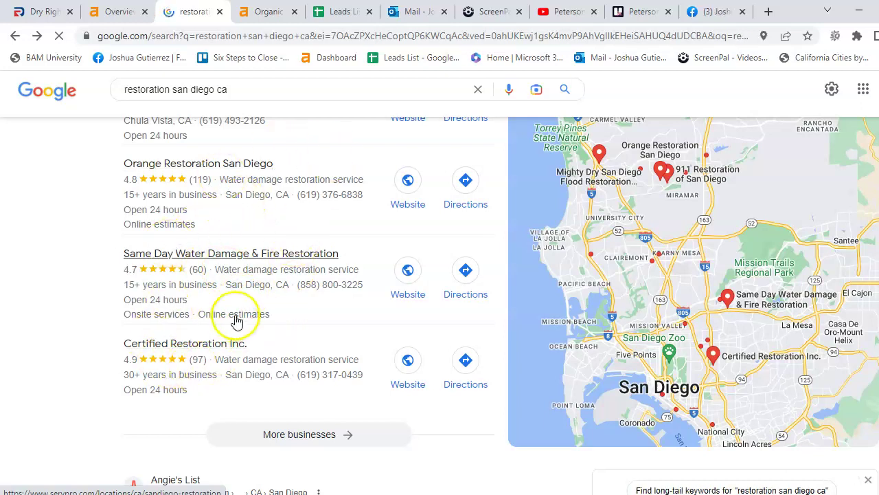
scroll(220, 255, down, 4)
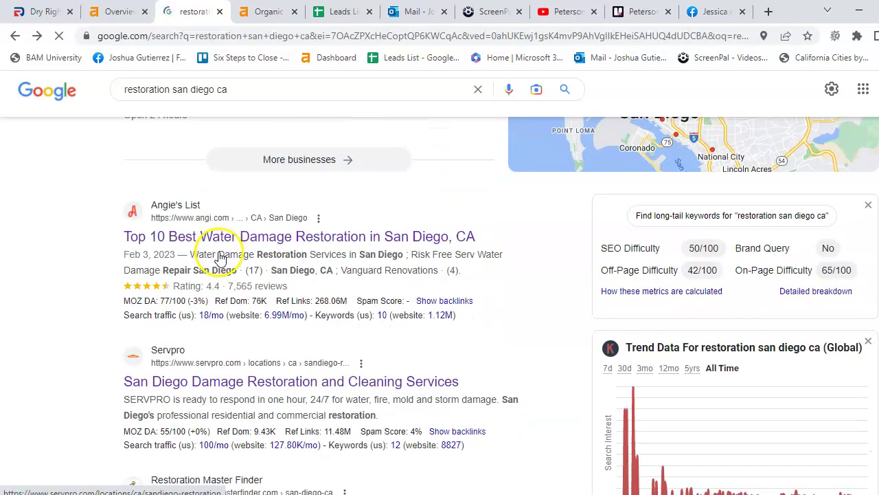
scroll(194, 217, down, 3)
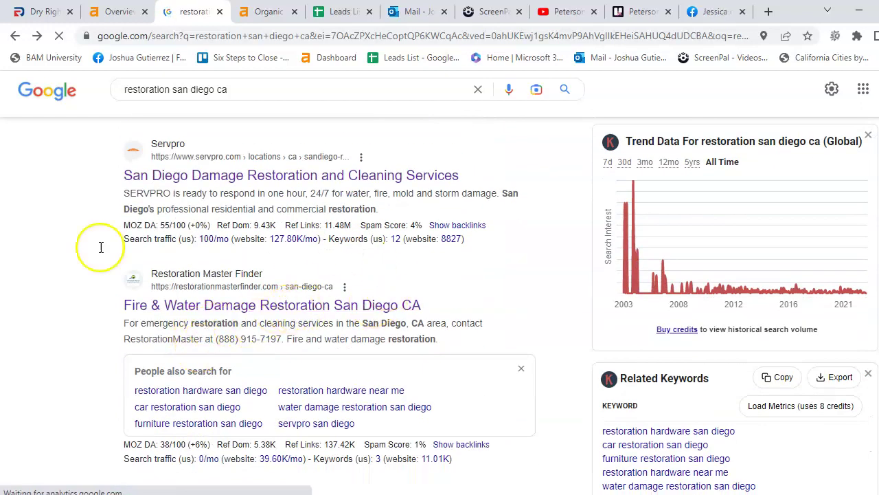
scroll(322, 285, up, 1)
scroll(322, 285, up, 1)
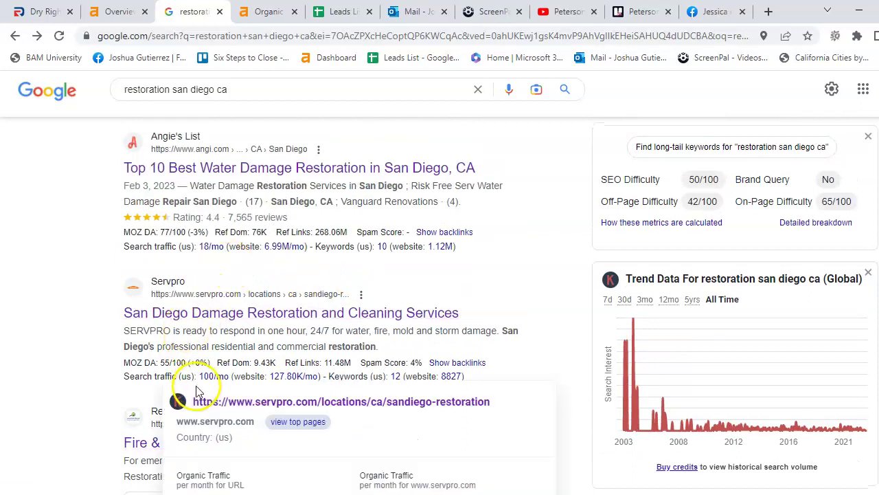
scroll(216, 347, up, 1)
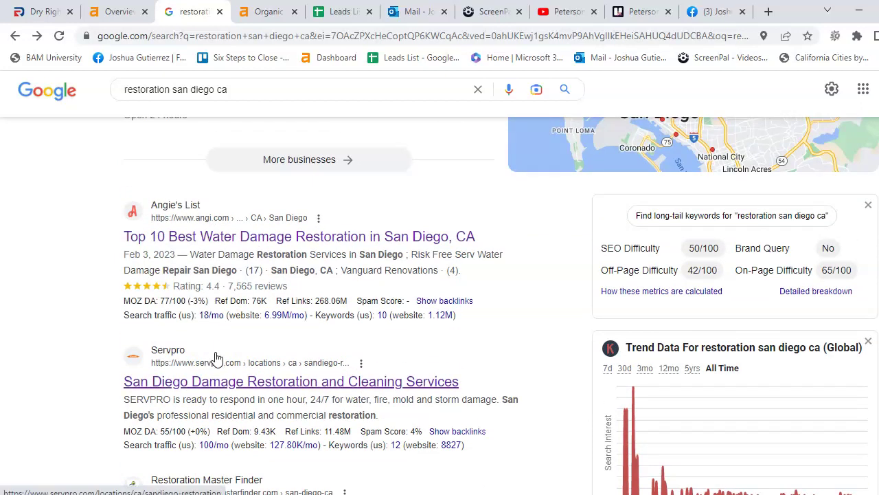
scroll(215, 350, down, 1)
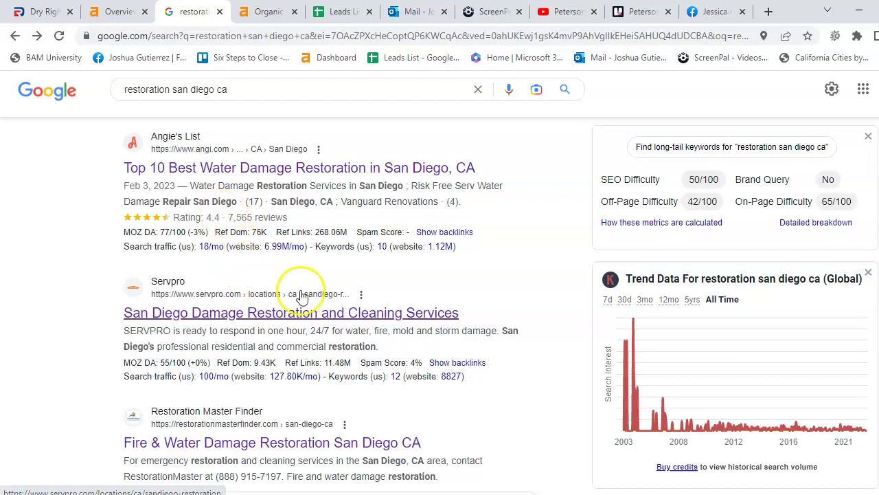
scroll(305, 295, up, 5)
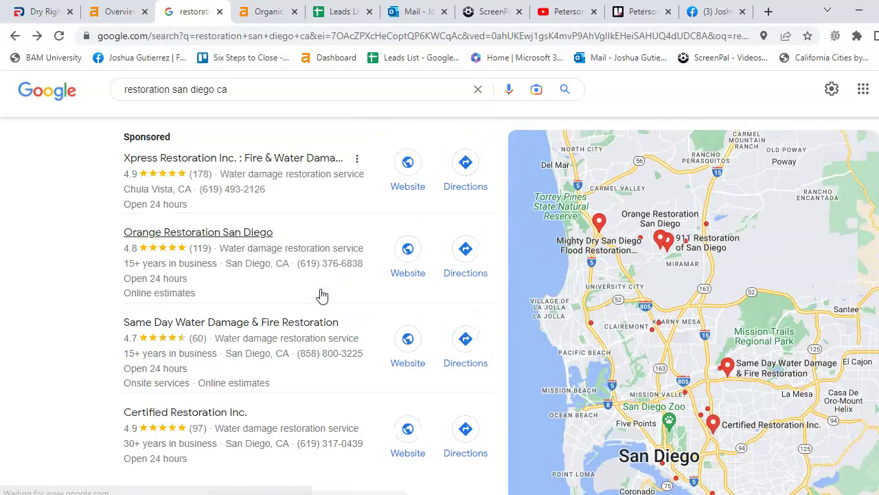
scroll(322, 295, down, 3)
scroll(323, 295, up, 1)
scroll(322, 296, up, 1)
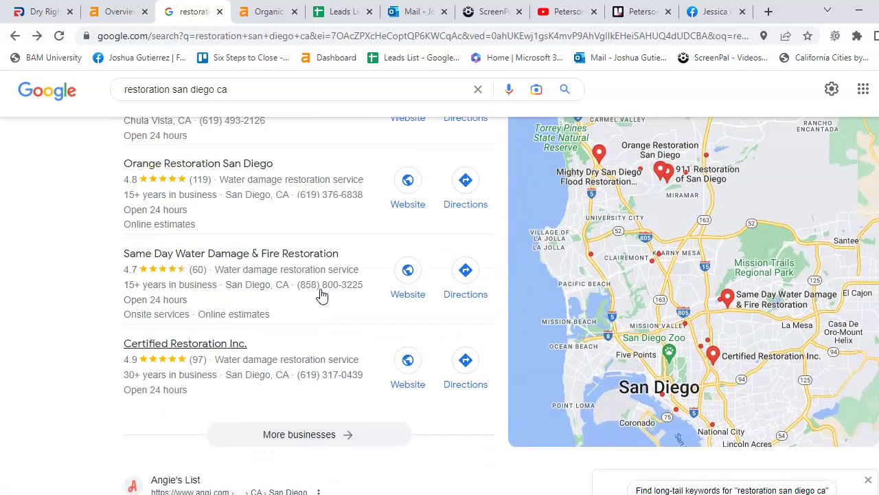